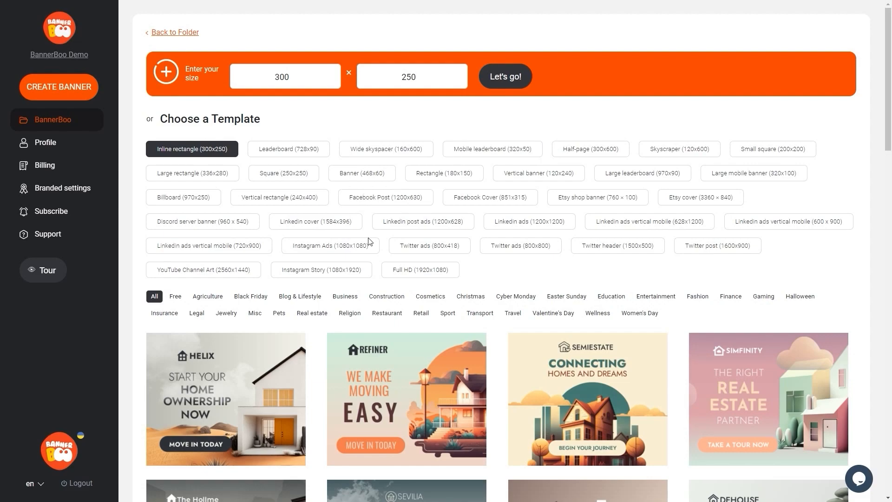
- Browse the template gallery for the Instagram Story (1080x1920) format
left_click(333, 270)
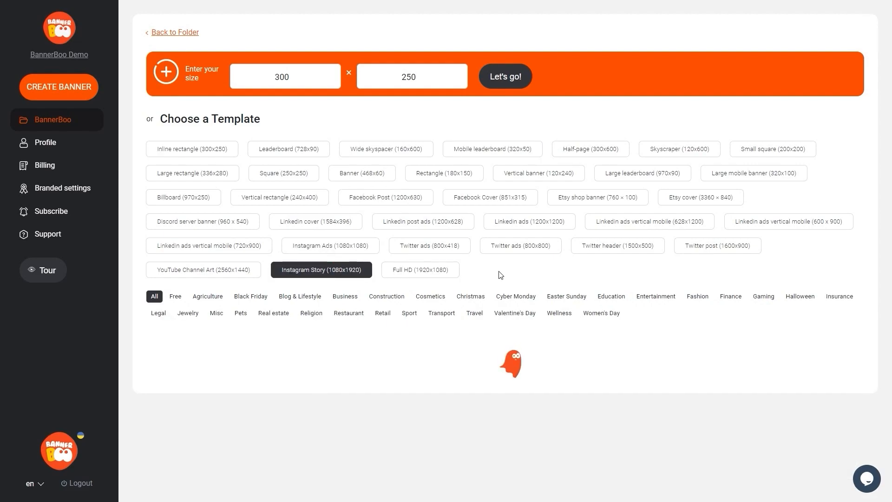
scroll(679, 279, "down", 12)
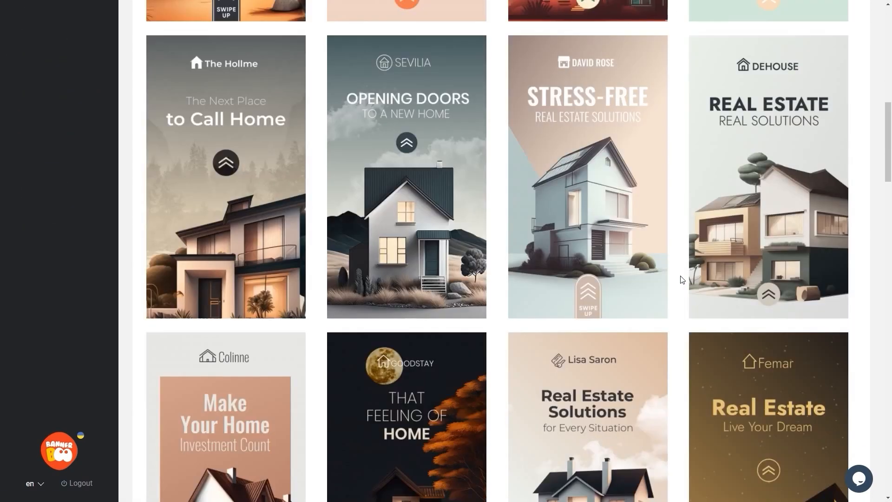
scroll(679, 278, "down", 20)
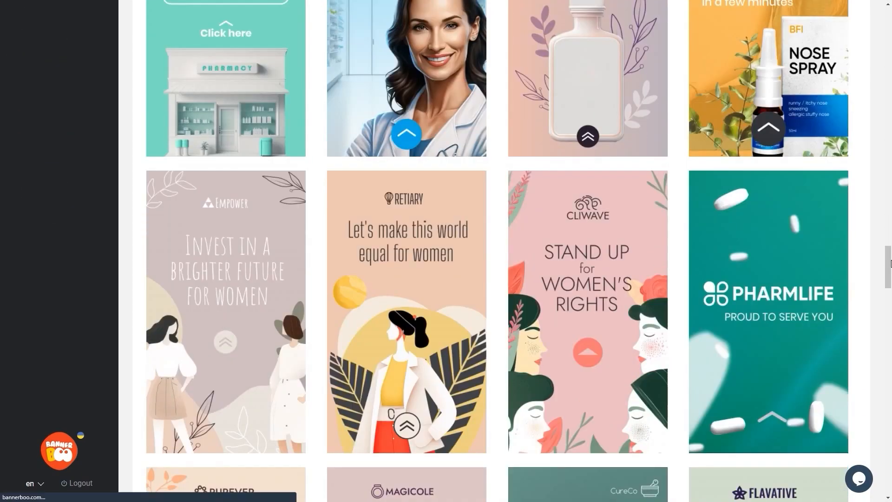
left_click_drag(889, 183, 888, 18)
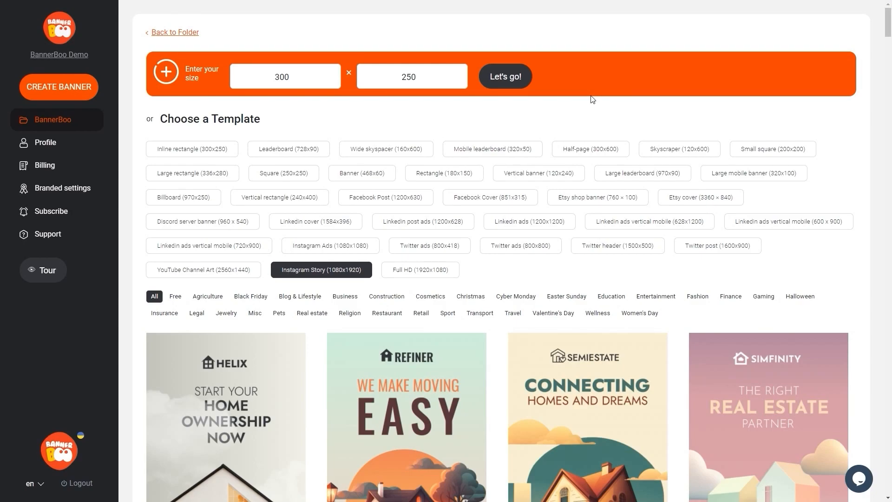
- Create a blank banner and set its format to Instagram Story (1080x1920)
left_click(491, 78)
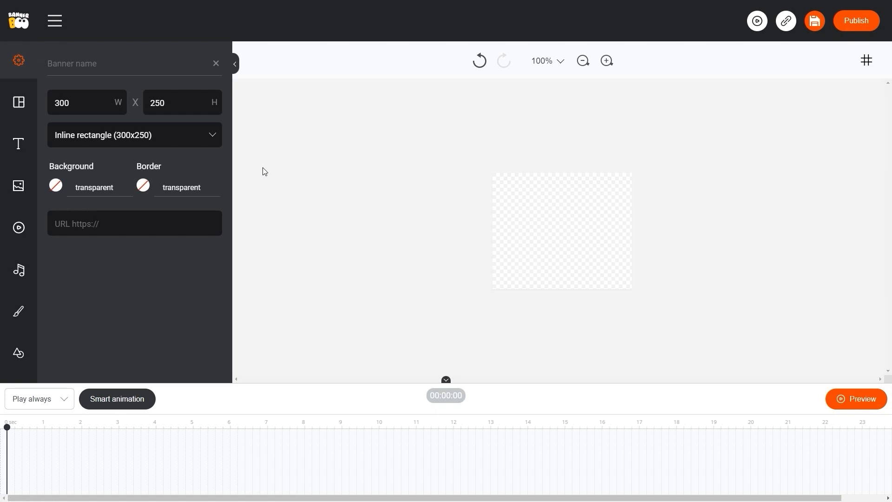
left_click(194, 139)
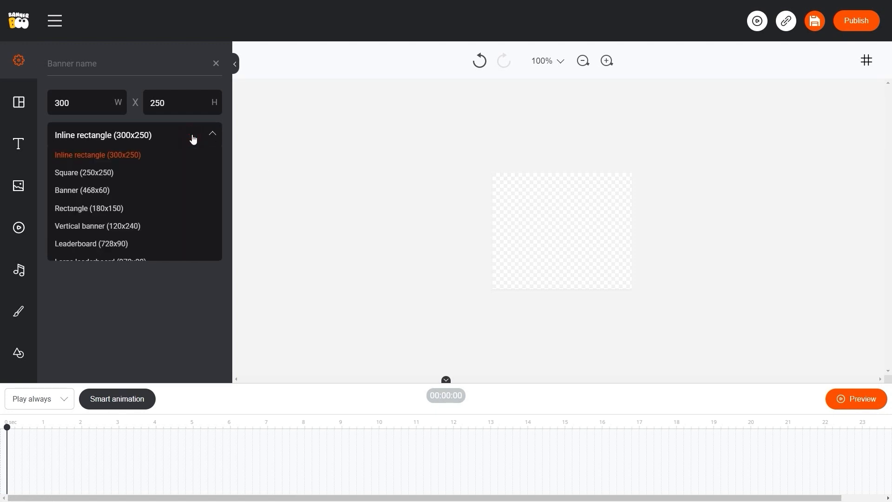
scroll(162, 201, "down", 10)
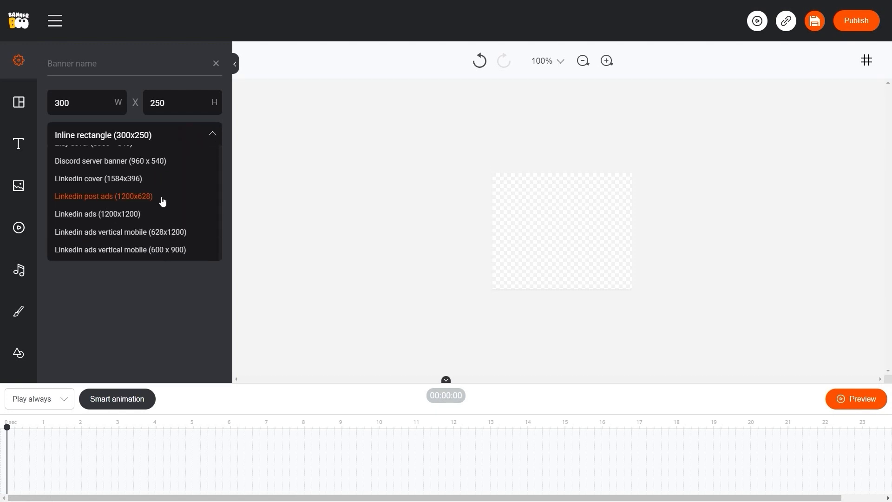
scroll(162, 201, "down", 2)
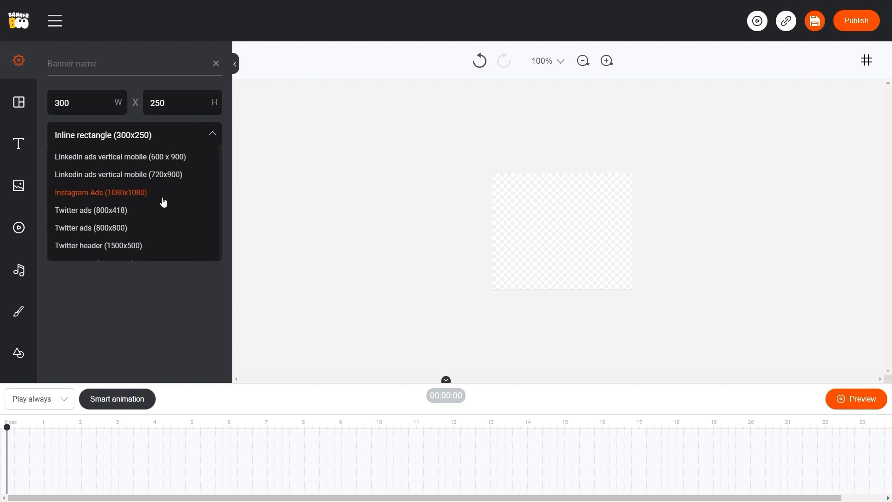
scroll(162, 204, "down", 3)
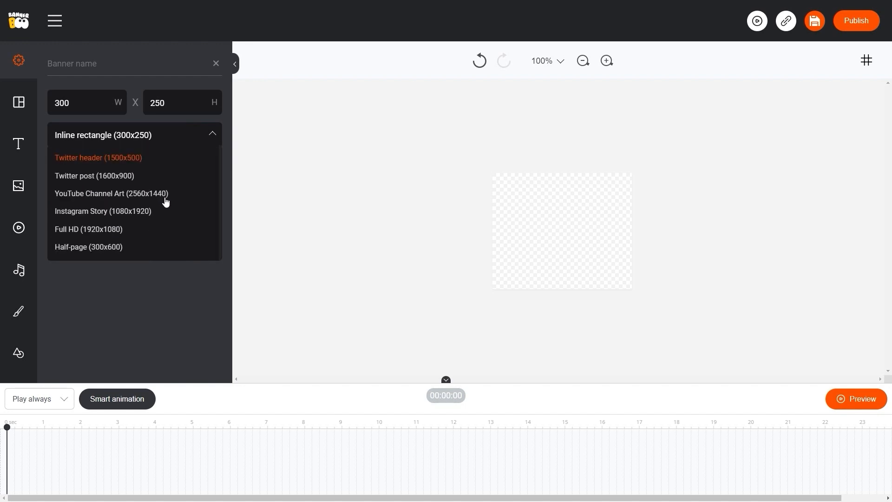
left_click(160, 207)
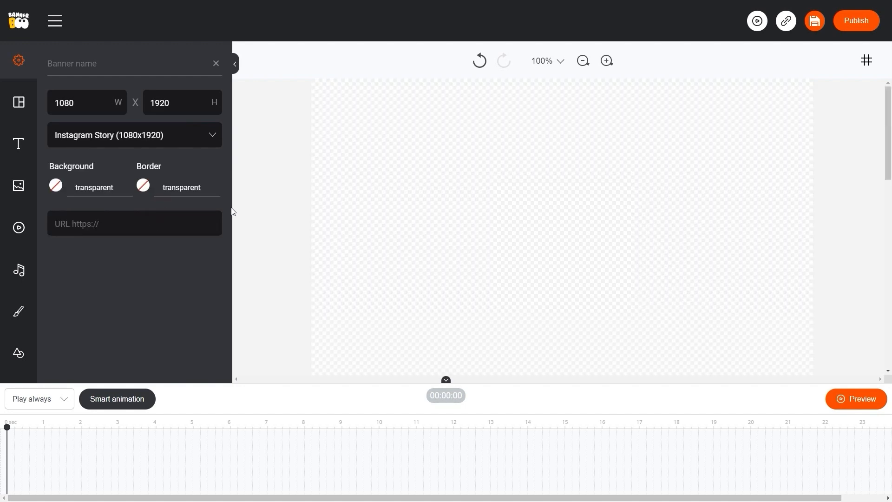
- Search the Pexels videos for "club", add the outdoor night crowd clip, and enlarge it to cover the whole canvas
left_click(582, 61)
left_click(583, 61)
left_click(583, 61)
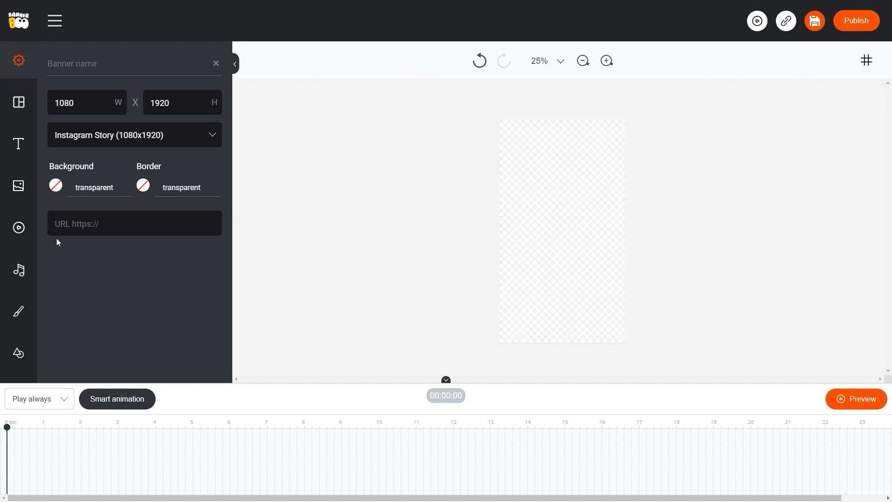
left_click(28, 228)
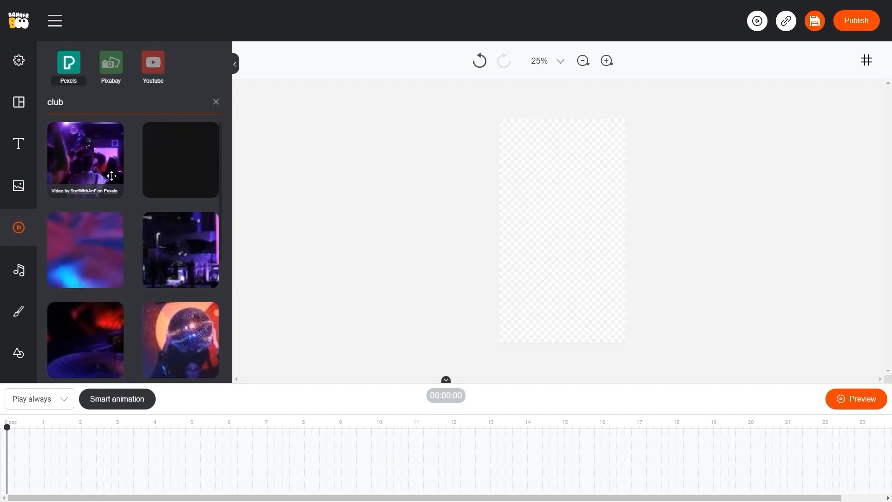
scroll(134, 211, "down", 5)
scroll(103, 209, "up", 1)
scroll(129, 185, "down", 5)
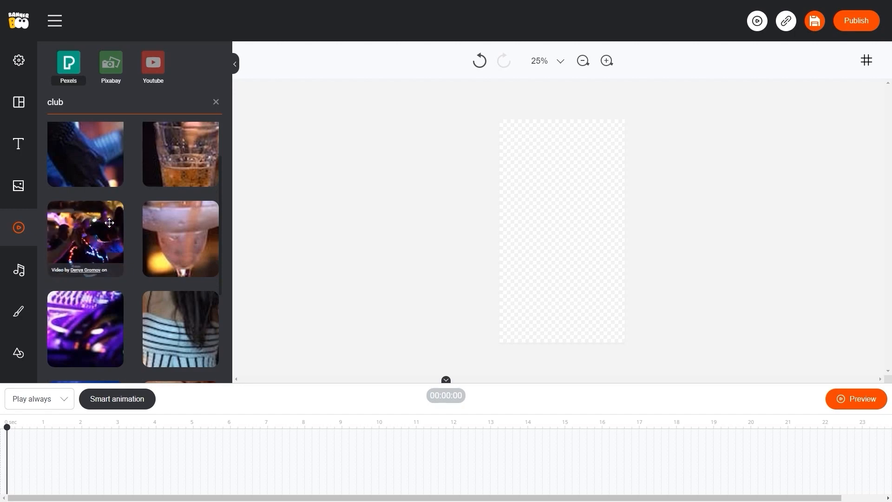
left_click(607, 222)
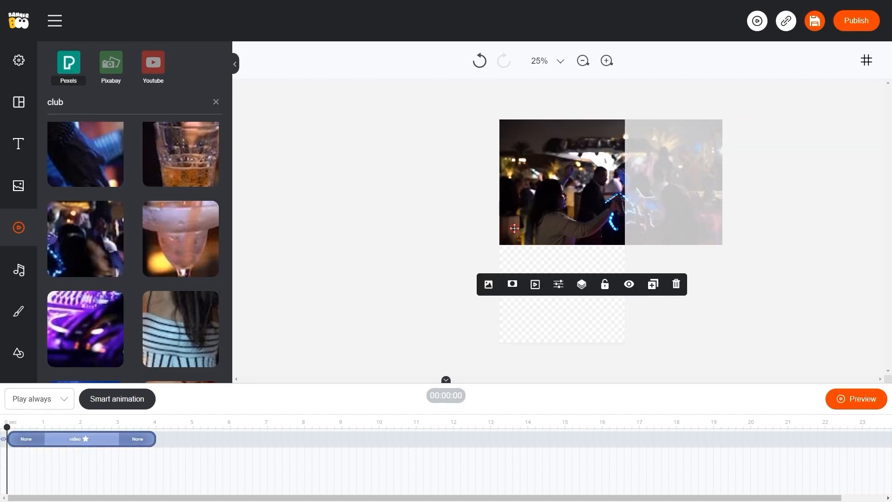
left_click(501, 243)
left_click_drag(498, 247, 309, 353)
mouse_move(412, 319)
left_mouse_down()
mouse_move(436, 315)
mouse_move(398, 315)
left_mouse_up()
- Add the red-lit dancing clip from the club videos and enlarge and position it to cover the canvas
scroll(129, 277, "down", 5)
left_click(105, 201)
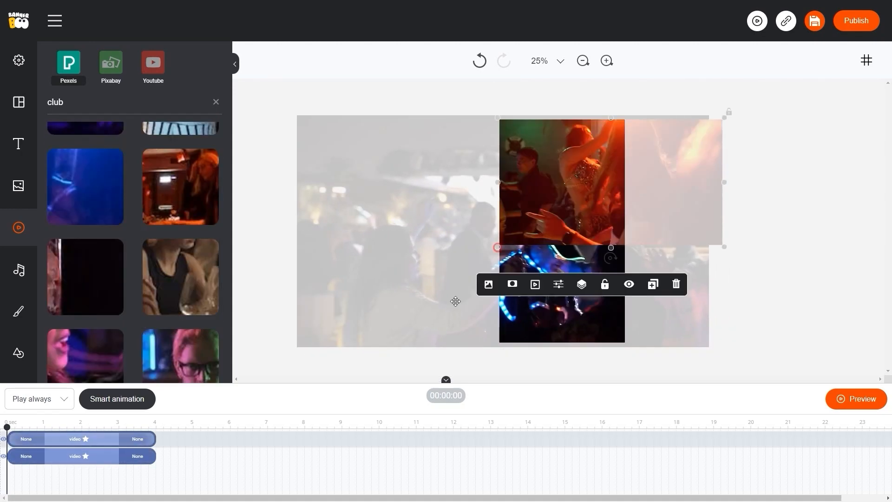
left_click_drag(498, 247, 395, 346)
left_click_drag(425, 319, 468, 319)
- Add the pink turntable clip and the blue DJ mixer clip, enlarging and positioning each to cover the canvas
scroll(136, 278, "down", 10)
left_click(93, 179)
left_click_drag(498, 247, 389, 349)
left_click_drag(401, 307, 425, 302)
left_click(181, 170)
left_click_drag(498, 247, 357, 349)
left_click_drag(430, 297, 546, 294)
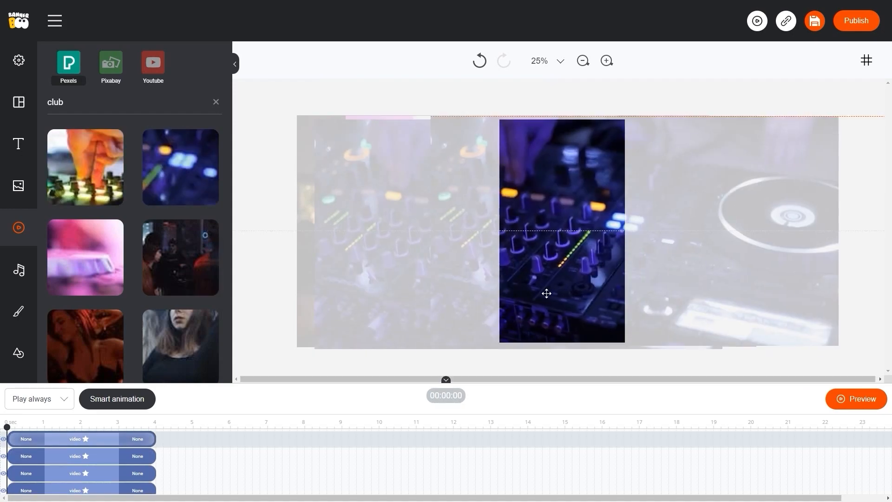
- Add the clip of the dark-haired woman with bangs and position it so she is centred in the canvas
scroll(135, 278, "down", 10)
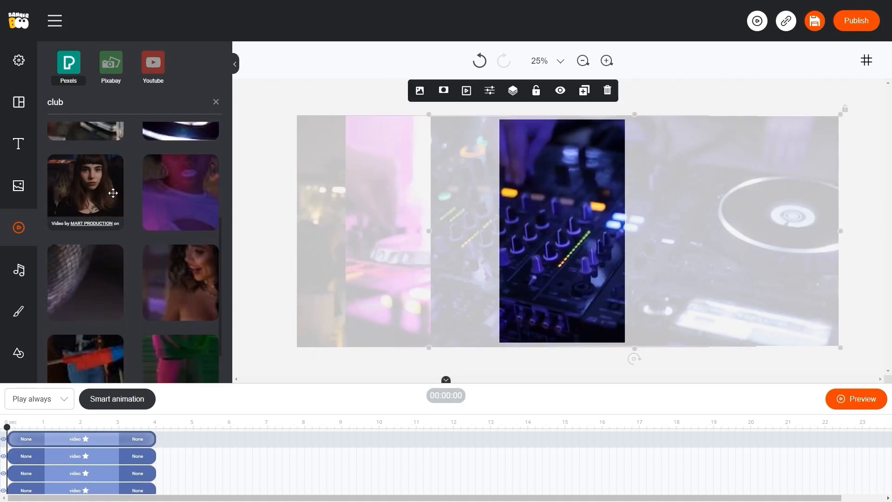
left_click(113, 193)
left_click_drag(758, 247, 614, 250)
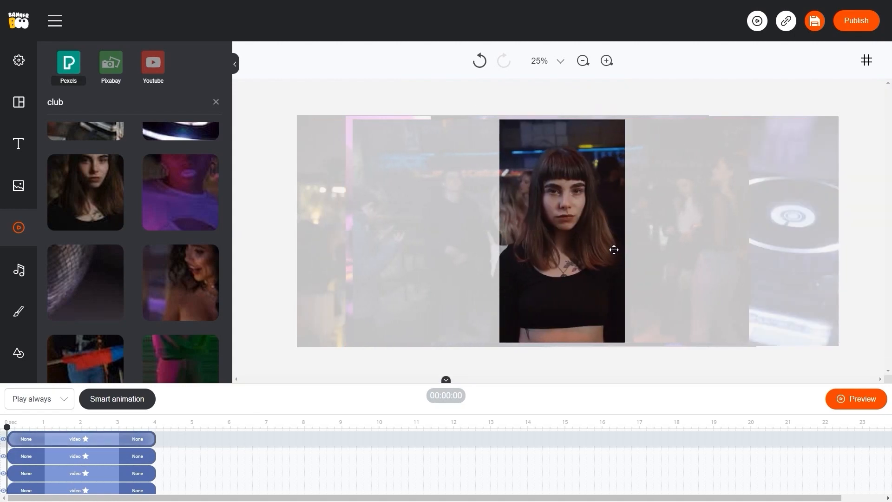
- Stagger the five video clips along the timeline so they play one after another, with the last ending at 15 seconds
left_click_drag(134, 439, 542, 442)
left_click_drag(388, 382, 389, 307)
left_click_drag(95, 380, 413, 379)
left_click_drag(93, 398, 175, 398)
left_click_drag(106, 414, 188, 414)
left_click(70, 349)
left_click_drag(186, 401, 300, 404)
left_click(277, 349)
left_click_drag(418, 363, 428, 363)
left_click(490, 349)
left_click_drag(529, 307, 528, 403)
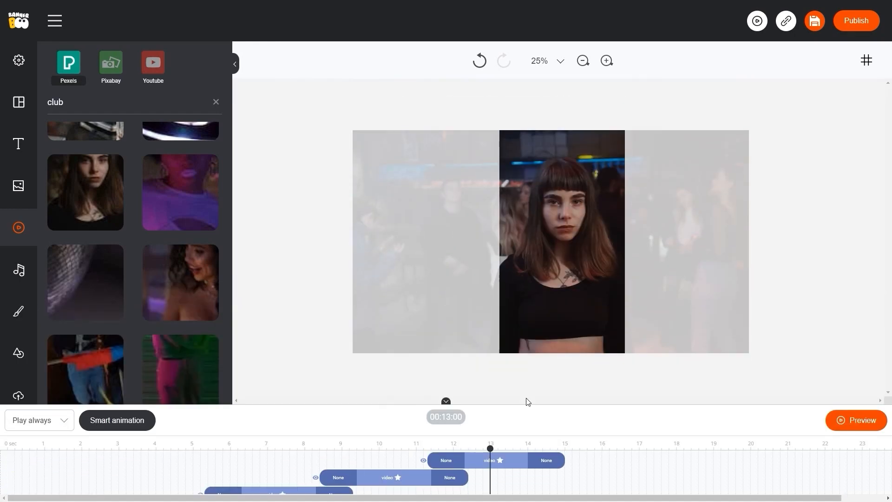
- Preview the banner and shift the last clip slightly to the right on the canvas
left_click(857, 420)
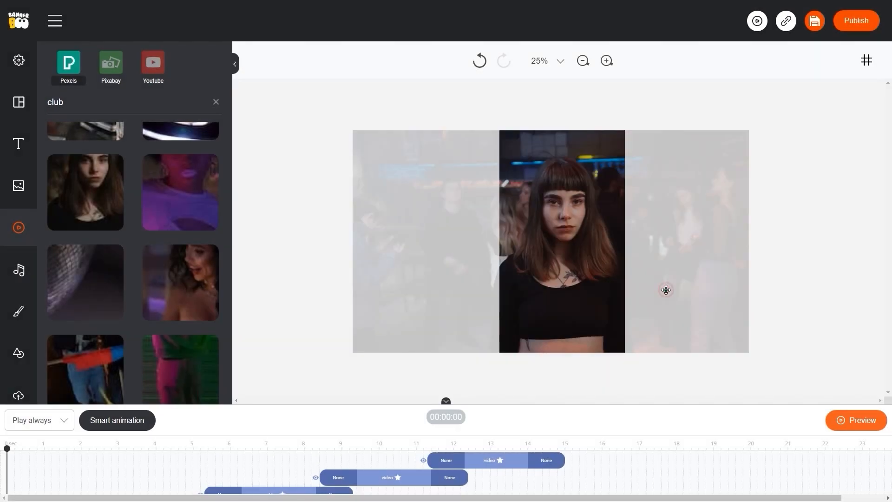
left_click(680, 287)
left_click_drag(687, 287, 691, 287)
left_click(842, 426)
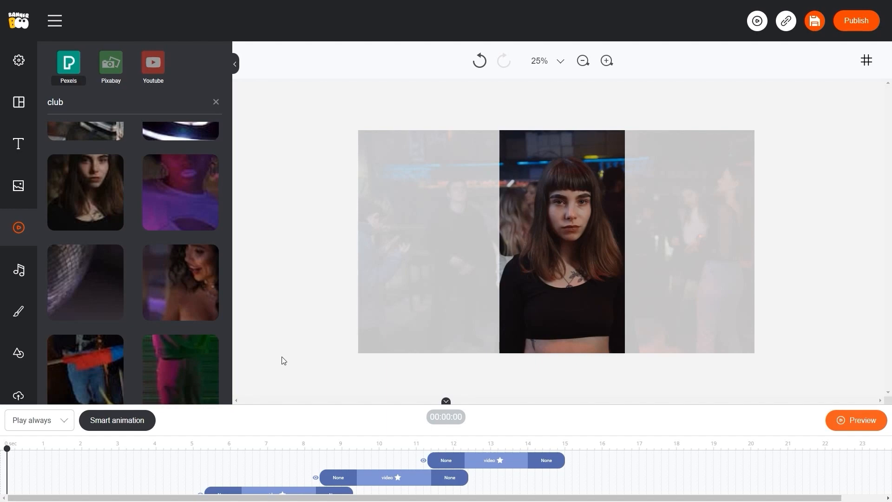
- Add the "NEXT LEVEL" text preset to the middle of the canvas and extend its duration to 15 seconds
left_click(18, 146)
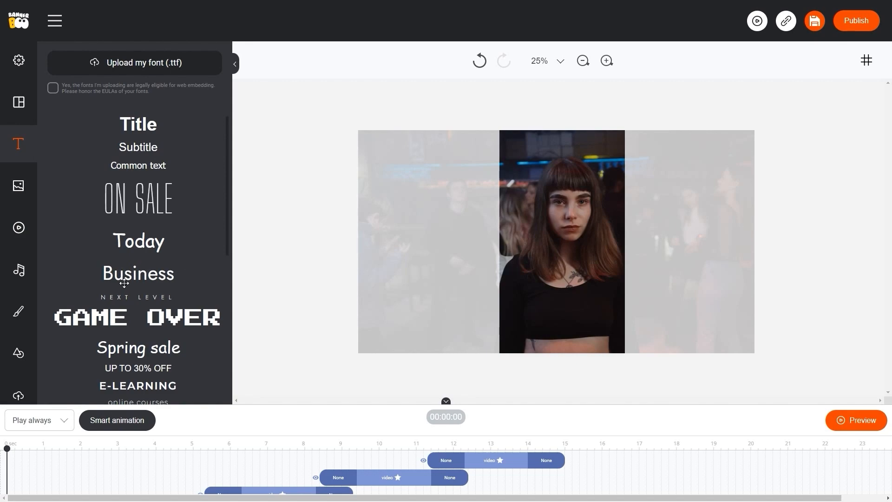
left_click_drag(125, 295, 563, 238)
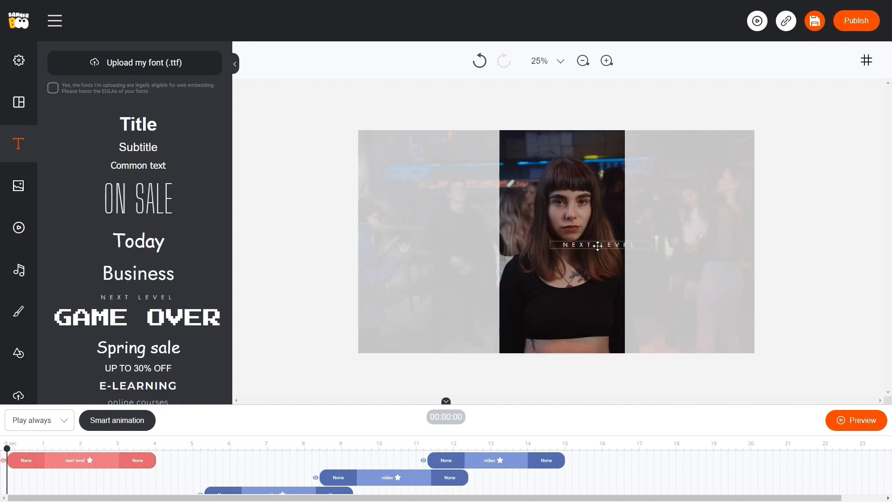
left_click(379, 443)
left_click(148, 460)
left_click_drag(155, 460, 565, 460)
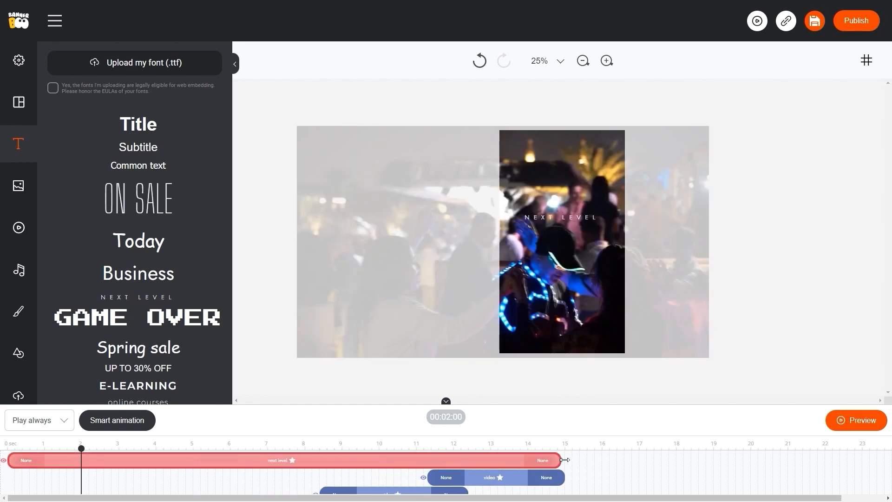
- Change that text to "Friday Night" and add the "Business" text preset below it, reworded as "Party"
double_click(557, 218)
type("F")
left_click_drag(140, 267, 561, 248)
double_click(563, 243)
type("Party")
- Change the font of the "Party" text and set its font size to 67
left_click(523, 296)
left_click(534, 428)
double_click(502, 363)
type("67")
- Set the font size of "Party" to 66 and that of "Friday Night" to 12
left_click(559, 217)
left_click(523, 261)
left_click(560, 242)
left_click(523, 286)
double_click(502, 356)
type("66")
left_click(552, 217)
left_click(527, 266)
double_click(512, 339)
type("12")
- Set the "Friday Night" font size to 13 and extend the "Party" text on the timeline to 15 seconds
left_click(546, 241)
left_click(743, 260)
left_click(526, 266)
double_click(503, 336)
type("13")
left_click(552, 452)
left_click(404, 89)
left_click(744, 232)
left_click_drag(179, 456, 568, 460)
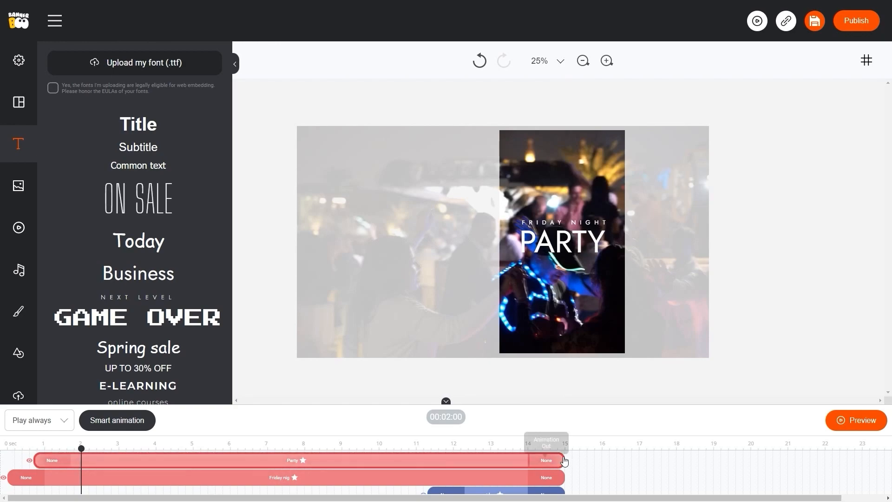
left_click(399, 387)
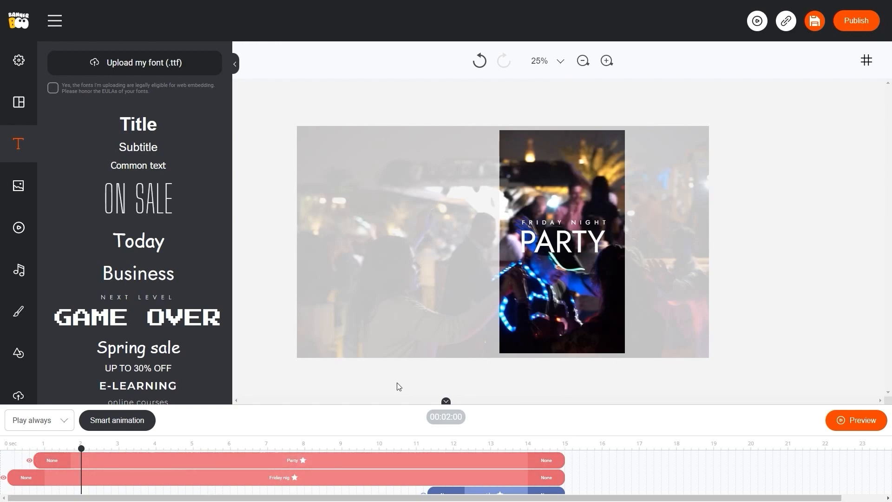
- Search the animated elements for "Swipe" and place the three-arrow Swipe Up badge at the bottom centre of the canvas
left_click(17, 357)
left_click(143, 143)
type("Swipe")
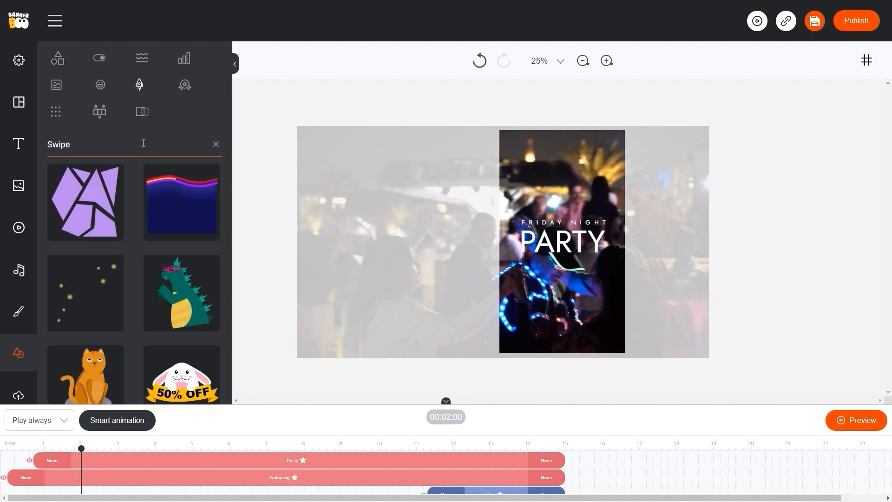
scroll(135, 219, "down", 5)
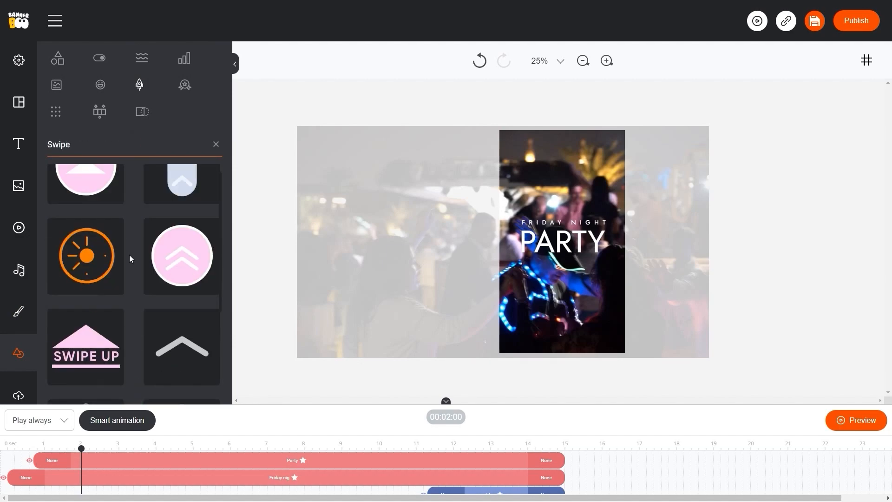
left_click(99, 288)
left_click_drag(562, 241, 561, 319)
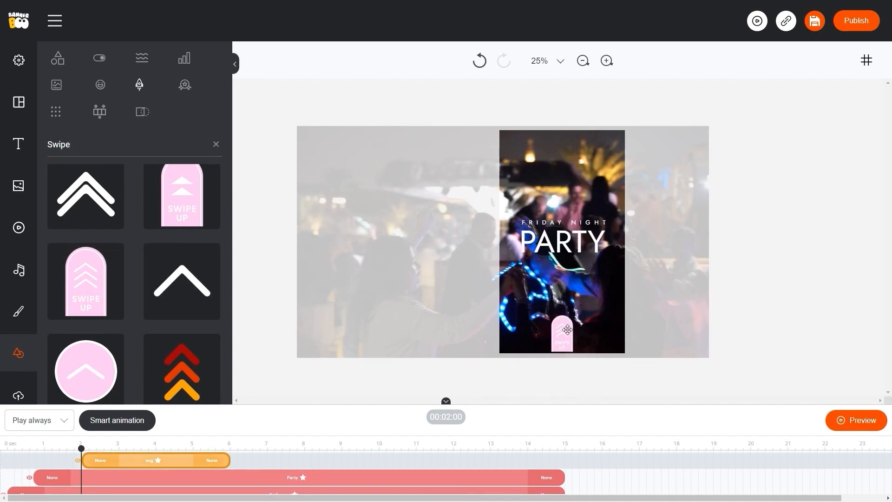
- Recolour the Swipe Up badge to a white outline with no fill
left_click(569, 331)
left_click(538, 292)
left_click(495, 325)
left_click(532, 352)
- Make the Swipe Up badge run from 1 to 15 seconds with a lengthened Slide Down entrance animation
left_click_drag(164, 460, 126, 460)
left_click_drag(192, 460, 565, 460)
left_click_drag(82, 460, 104, 460)
left_click(74, 460)
left_click(148, 303)
- Give the Swipe Up badge a Custom exit animation, entering 2000 in its settings
left_click(547, 460)
left_click(576, 418)
left_click(504, 183)
type("2000")
left_click(420, 135)
left_click(442, 411)
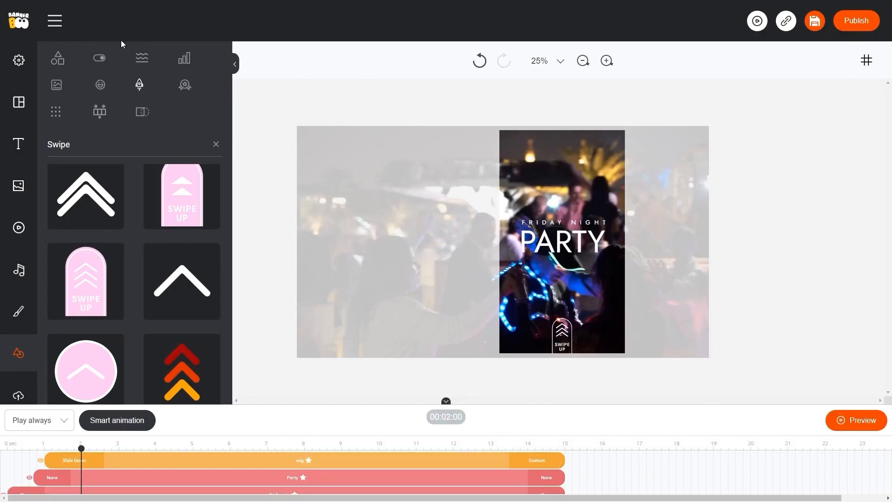
- Search the icons for "wave", add the three-line wave in white, and place it small near the top of the canvas
left_click(58, 88)
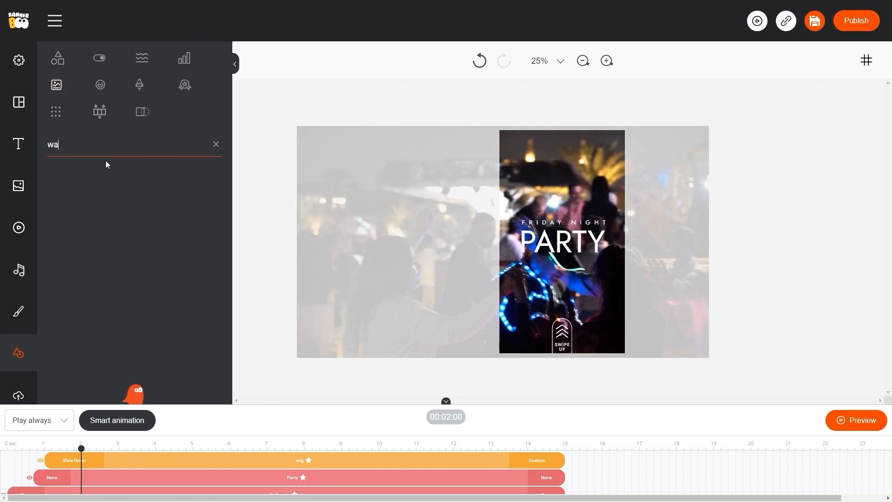
type("ve")
scroll(108, 279, "down", 5)
left_click(85, 337)
left_click(524, 219)
left_click(481, 256)
left_click_drag(590, 164, 553, 140)
- Paste a text copy beside the wave icon and change its wording to "SHINESEA"
key("ctrl+v")
left_click_drag(582, 261, 559, 157)
double_click(588, 170)
type("SHINESEA")
- Enter 70 in the "SHINESEA" text settings and nudge the text slightly left towards the wave icon
left_click(532, 231)
double_click(522, 301)
type("70")
left_click(569, 168)
key("Left")
key("Left")
key("Left")
key("Left")
- Make the "SHINESEA" text and the wave icon both span the timeline from 0 to 15 seconds
left_click(542, 146, "shift")
left_click_drag(322, 490, 295, 474)
left_click_drag(541, 477, 569, 478)
left_click_drag(160, 460, 86, 460)
left_click_drag(159, 459, 564, 460)
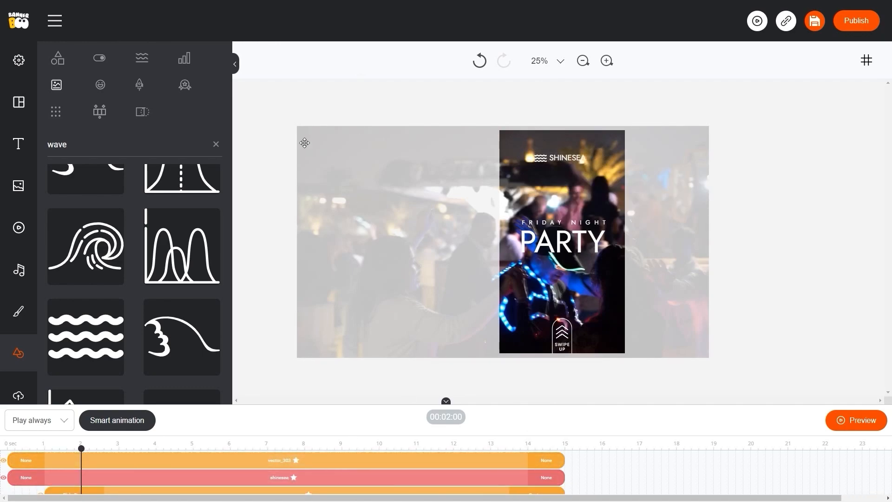
- Clear the "wave" search, add a square shape stretched over the whole canvas, and color it black
left_click(61, 59)
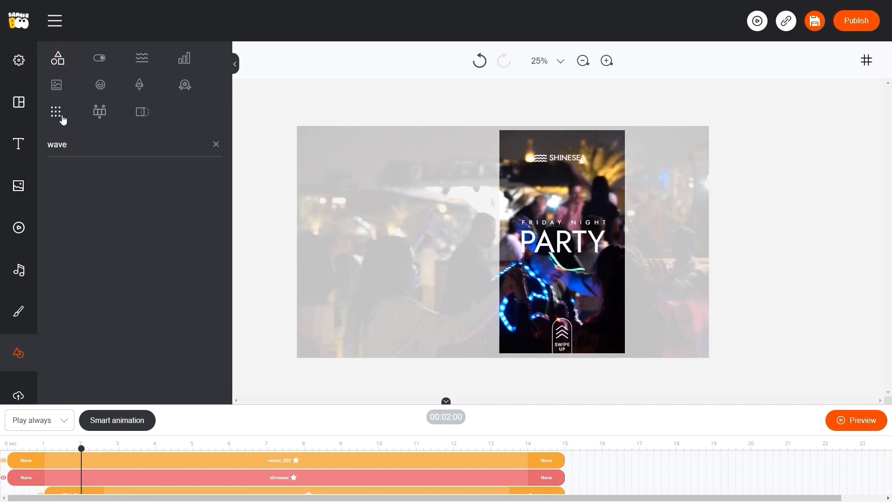
left_click_drag(71, 145, 7, 148)
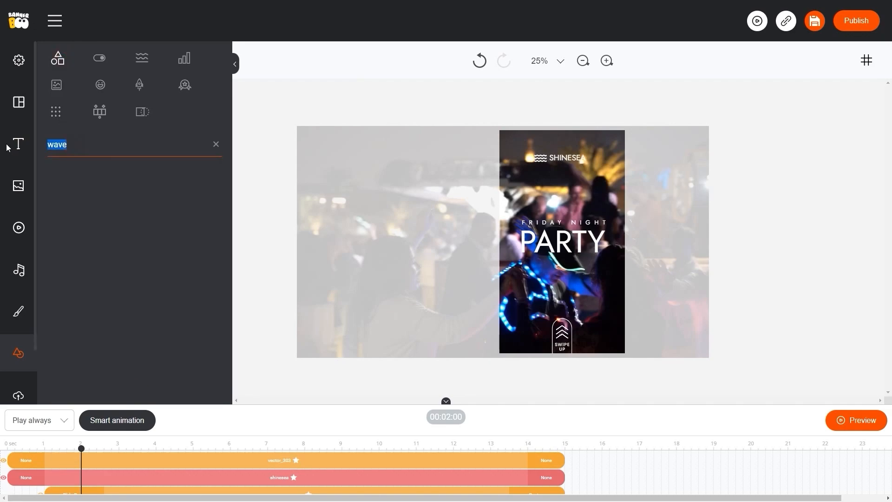
key("BackSpace")
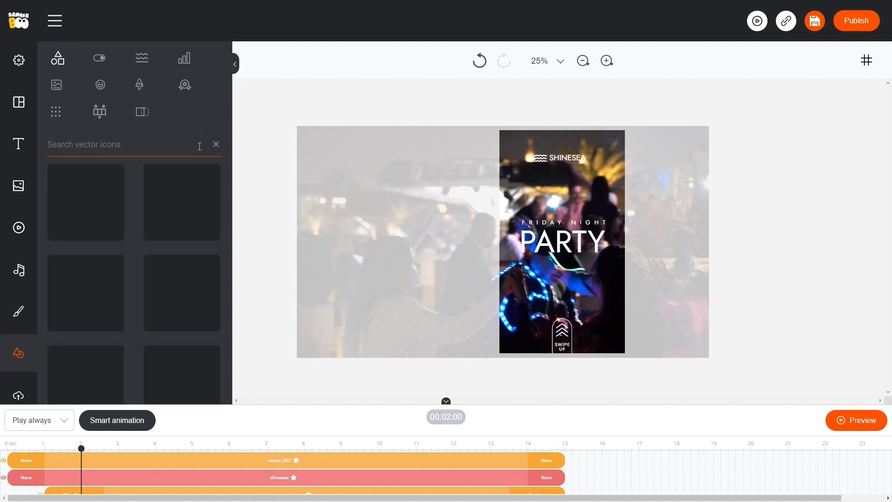
left_click(86, 292)
left_click_drag(567, 243, 632, 360)
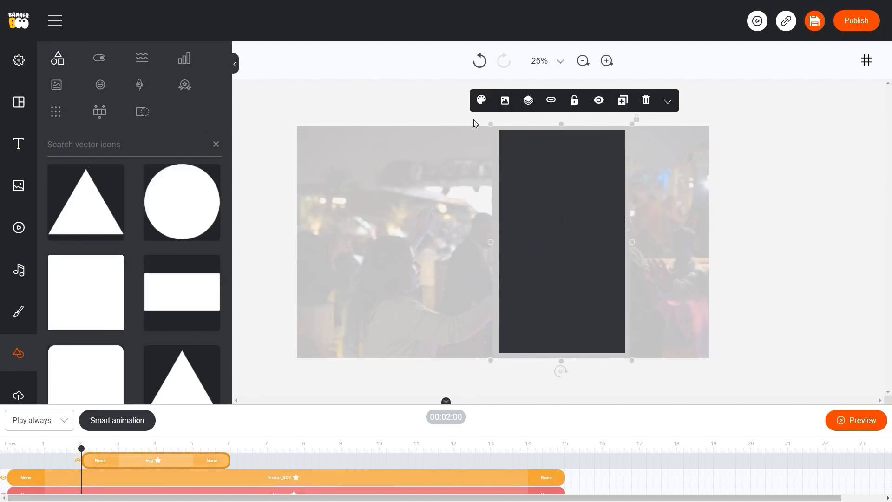
left_click(482, 100)
left_click(510, 162)
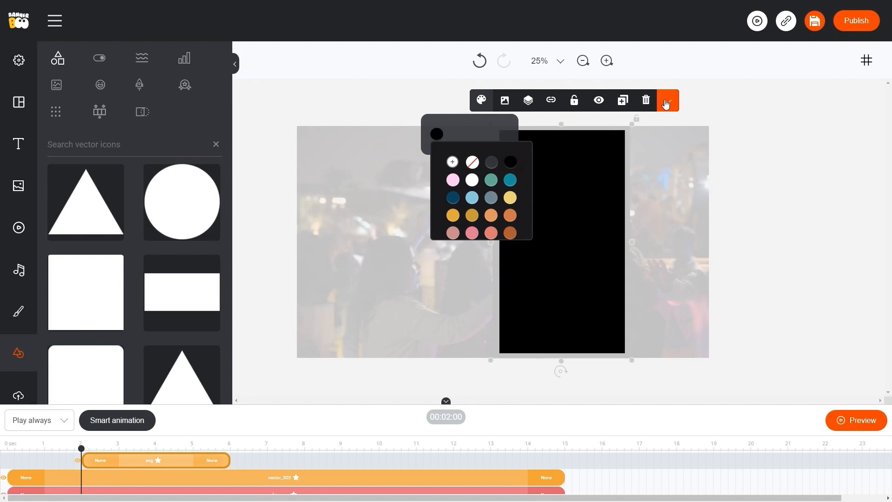
- Set the black square's transparency to 0.4
left_click(668, 101)
left_click(685, 132)
key("Down")
key("Down")
key("Down")
key("Down")
key("Down")
key("Down")
key("Down")
key("Down")
key("Down")
key("Down")
key("Down")
key("Down")
key("Down")
key("Down")
key("Down")
key("Down")
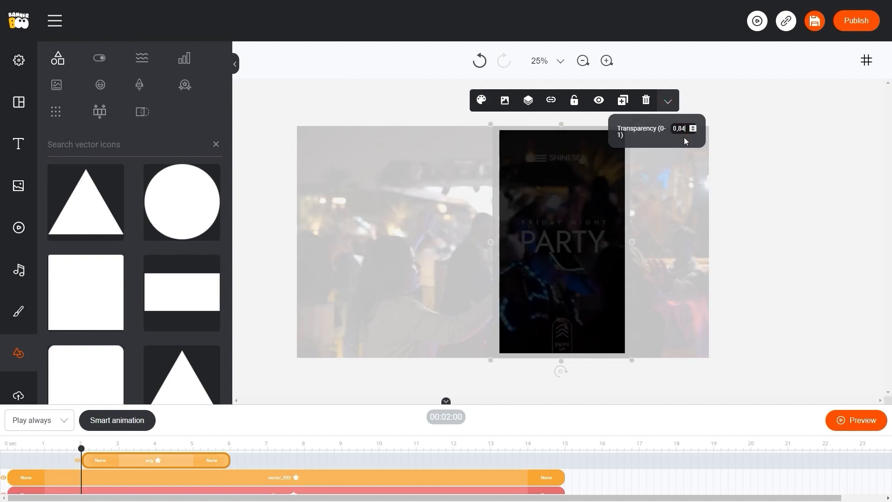
key("Up")
key("Up")
key("Up")
key("Up")
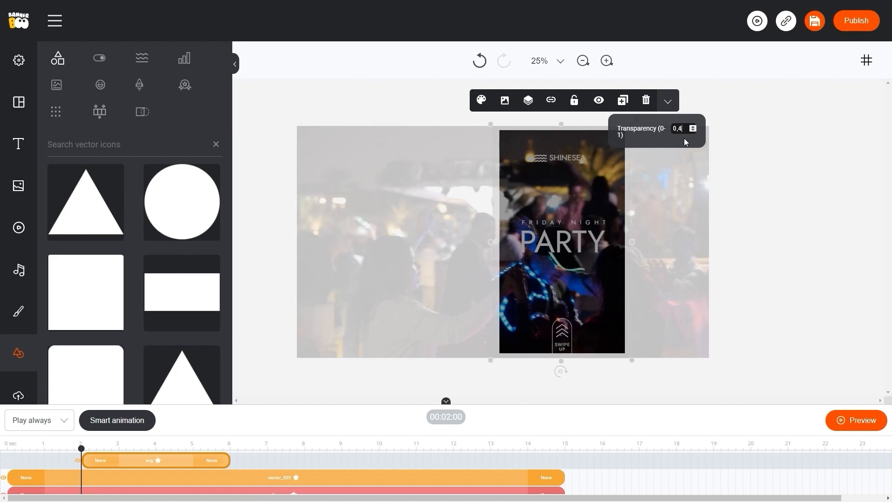
- Move the black overlay layer directly above the video clips and below the texts, spanning the timeline from 0 to 15 seconds
left_click_drag(330, 403, 331, 217)
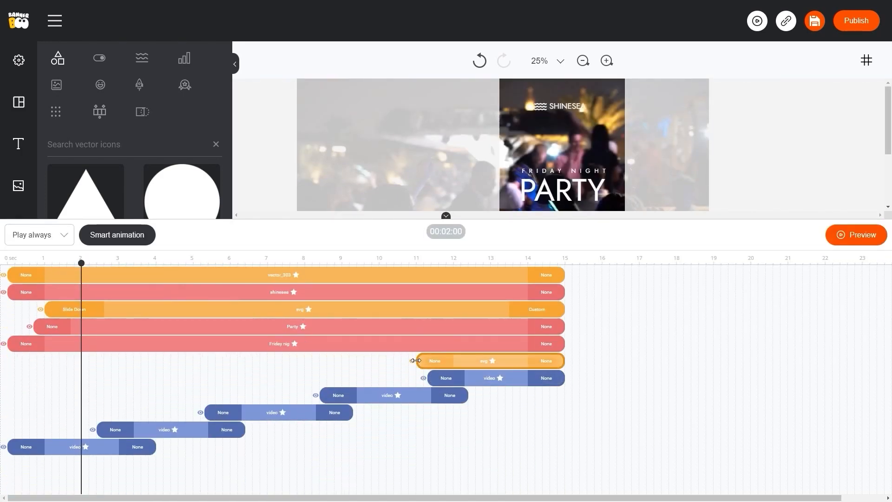
left_click_drag(416, 360, 6, 361)
left_click_drag(415, 219, 405, 264)
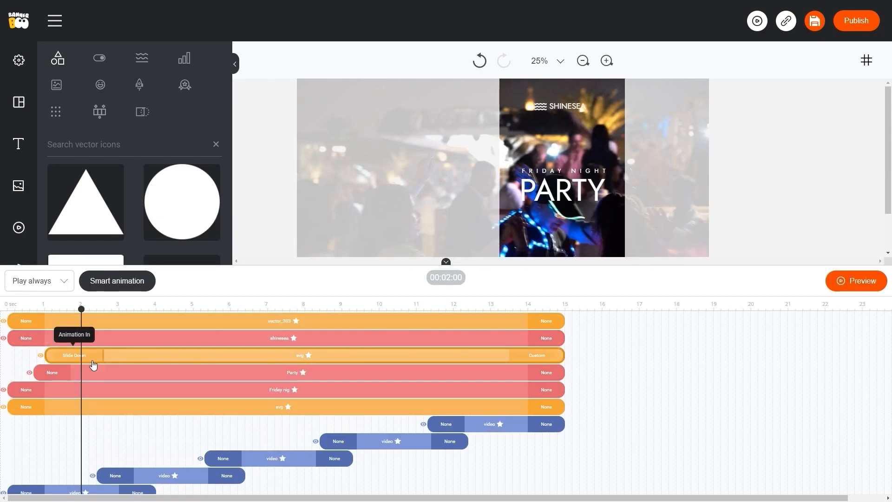
- Apply entrance and exit animations to the "PARTY" and "FRIDAY NIGHT" text layers
left_click(51, 373)
left_click(82, 215)
left_click(26, 390)
left_click(56, 215)
left_click(547, 372)
left_click(582, 223)
left_click(546, 389)
left_click(577, 232)
left_click_drag(493, 265, 493, 412)
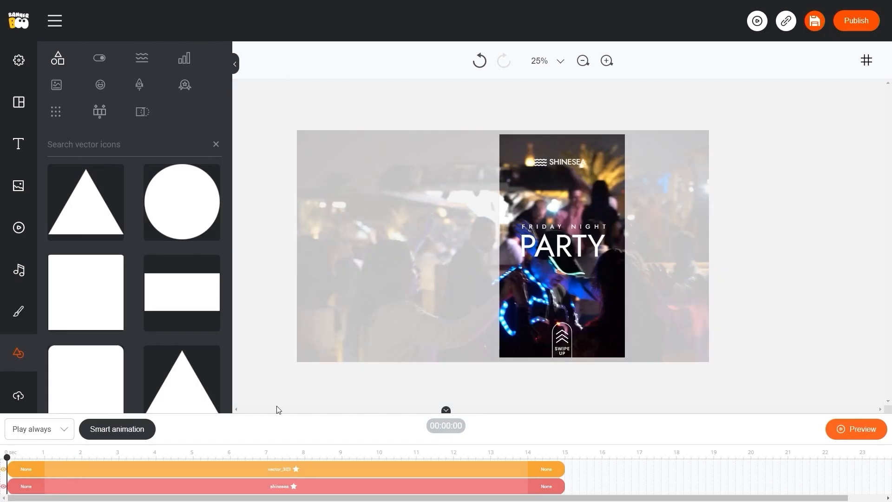
- Add the "Hangtime" audio track and make it span the timeline from 0 to 15 seconds
left_click(20, 271)
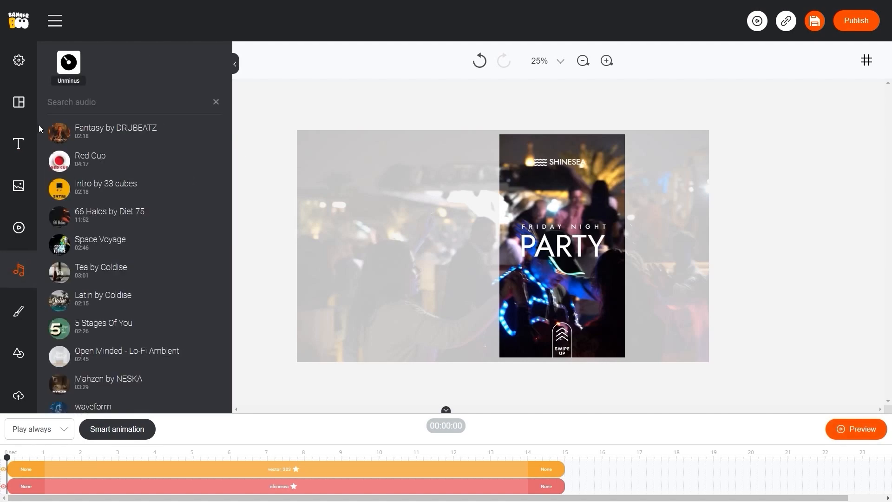
scroll(46, 166, "down", 2)
scroll(53, 174, "down", 5)
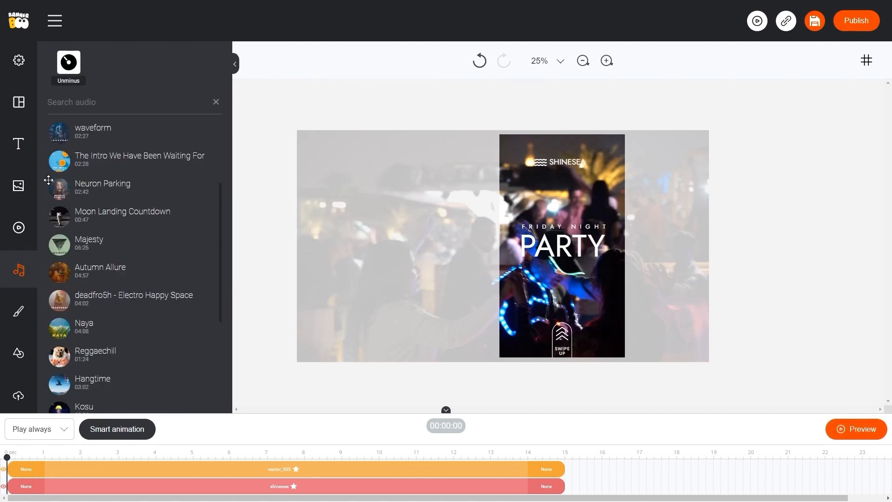
scroll(48, 181, "down", 2)
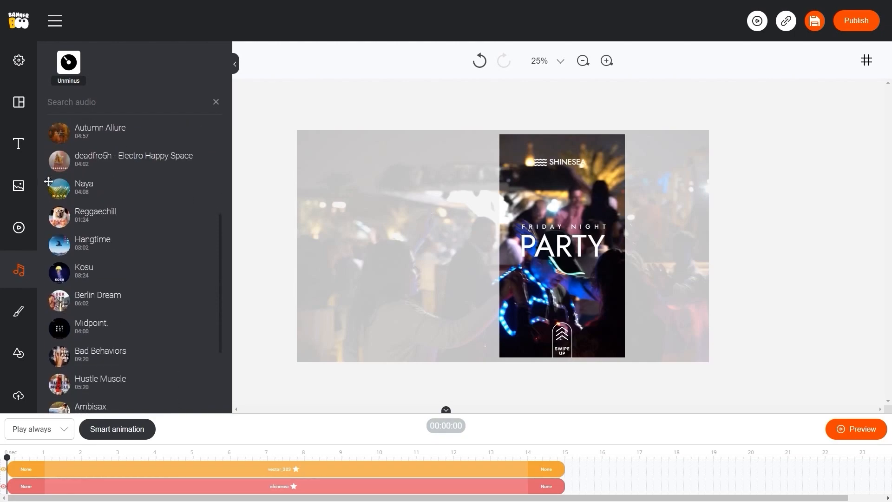
left_click(57, 243)
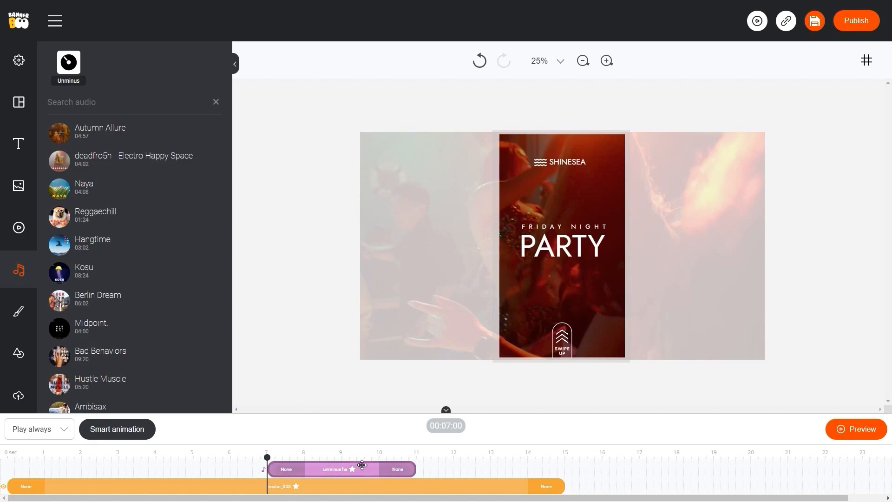
left_click_drag(360, 469, 101, 457)
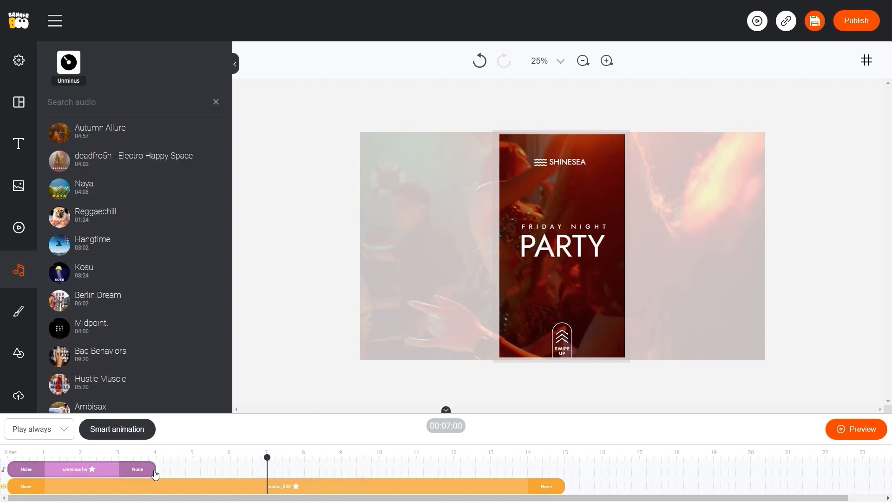
left_click_drag(156, 473, 564, 475)
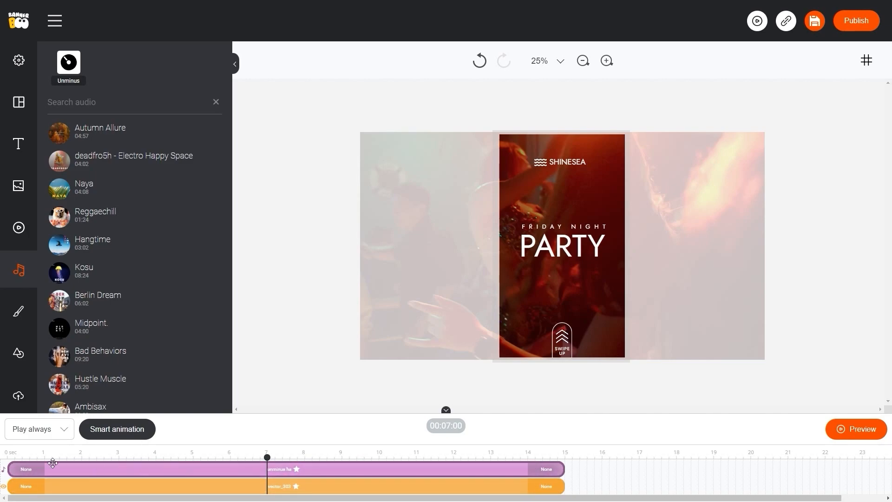
- Apply Fade to the start and end of the audio track, extending the fade-in to about 1.6 seconds
left_click(38, 472)
left_click(56, 425)
left_click_drag(44, 469, 68, 470)
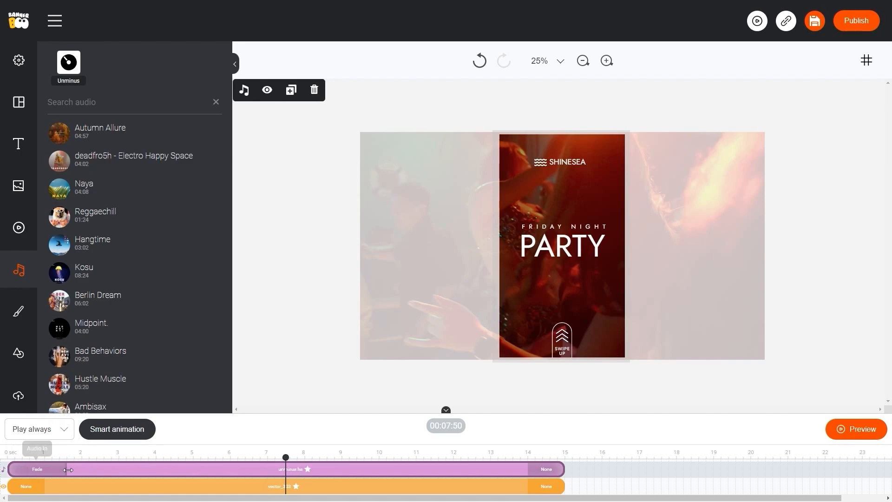
left_click(547, 470)
left_click(576, 424)
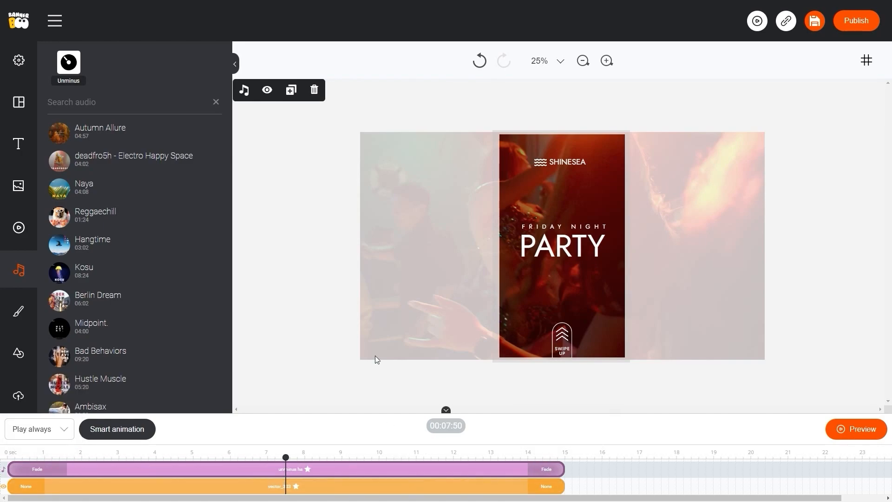
left_click(299, 299)
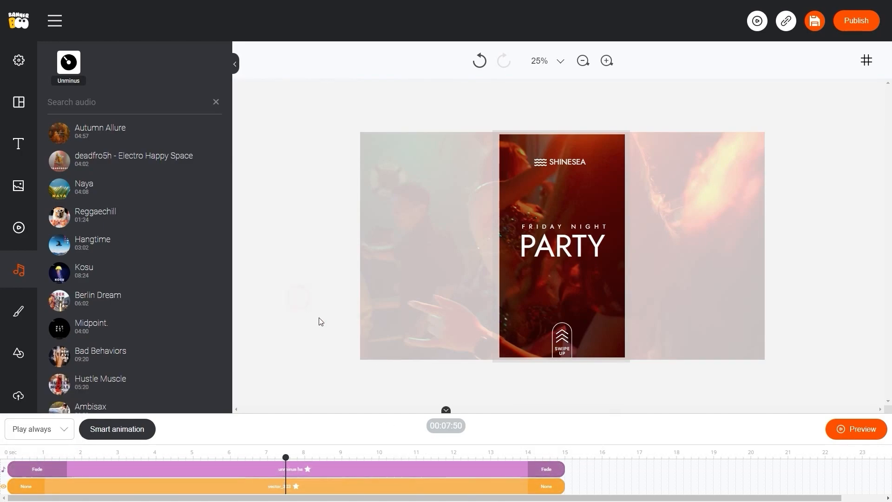
- Set the audio to start at 00:08 with volume 65, preview the banner, and place the playhead at 7 seconds
left_click(867, 430)
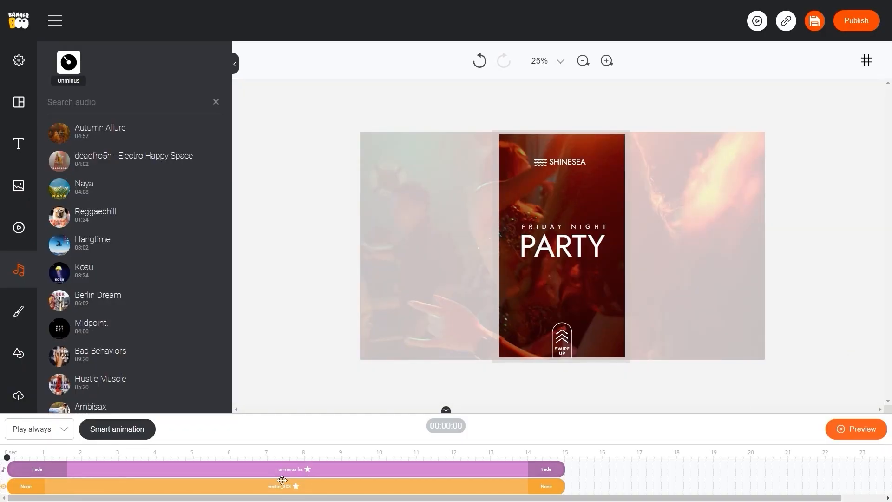
left_click(282, 478)
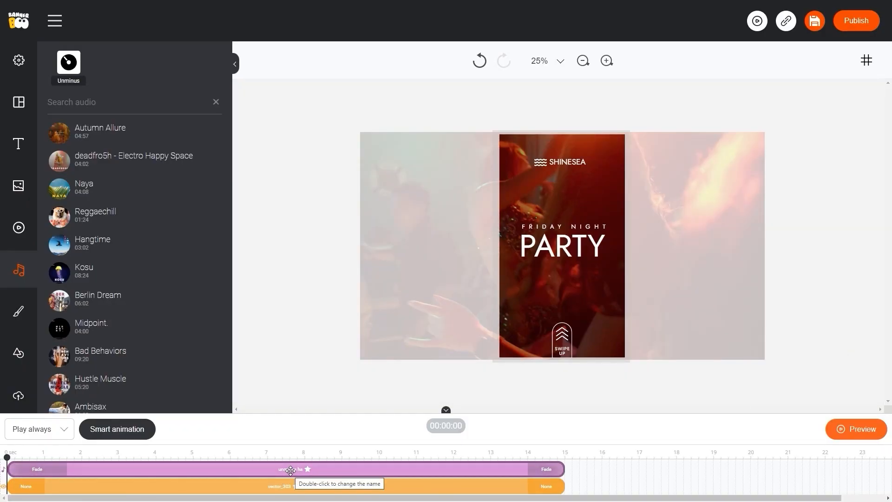
left_click(245, 91)
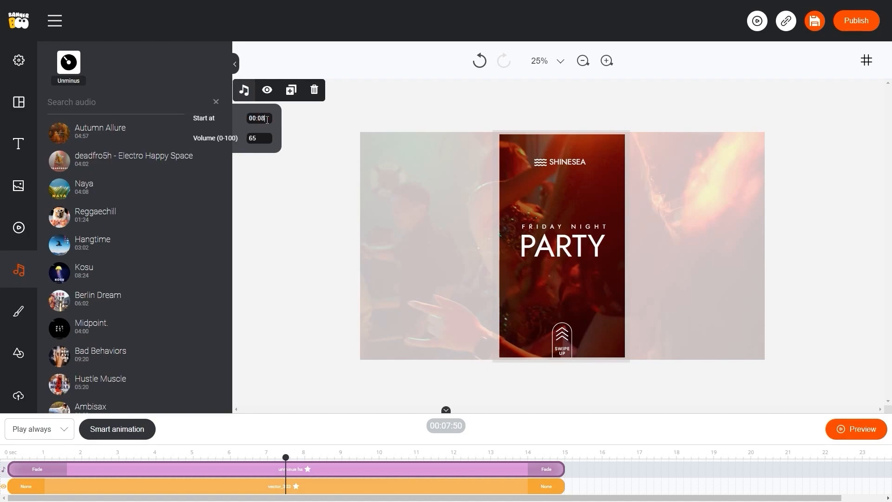
left_click(303, 128)
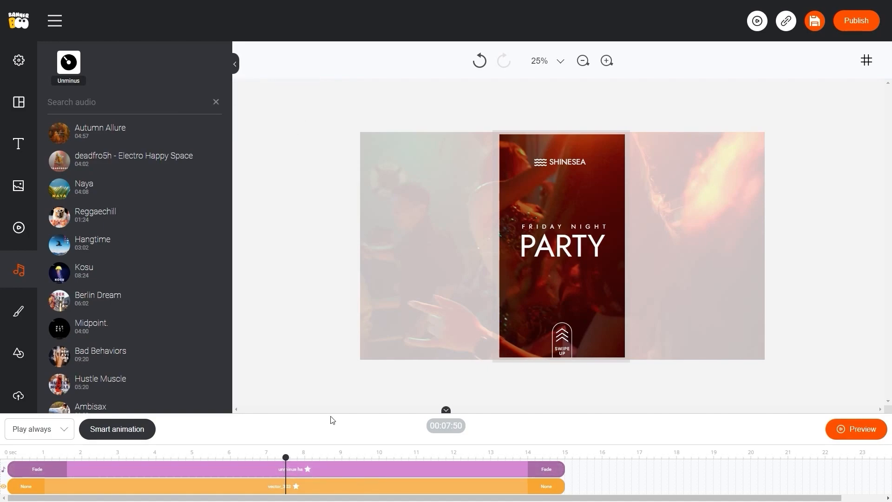
left_click(855, 429)
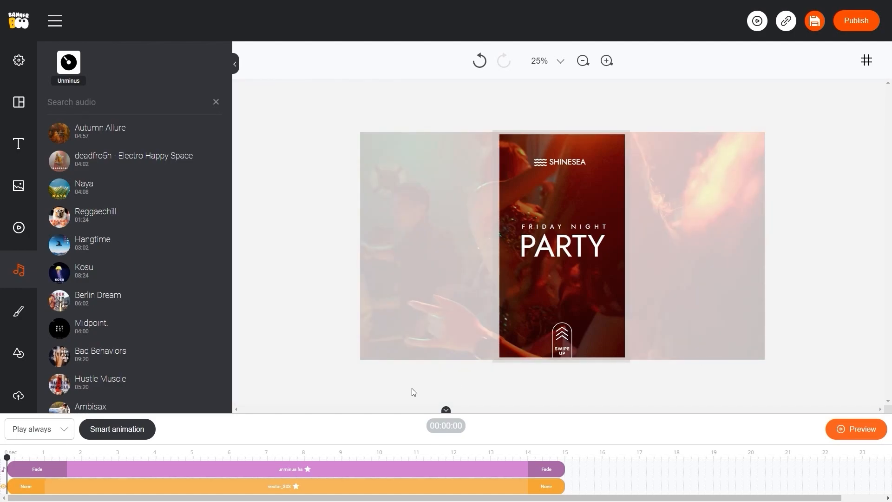
left_click(267, 454)
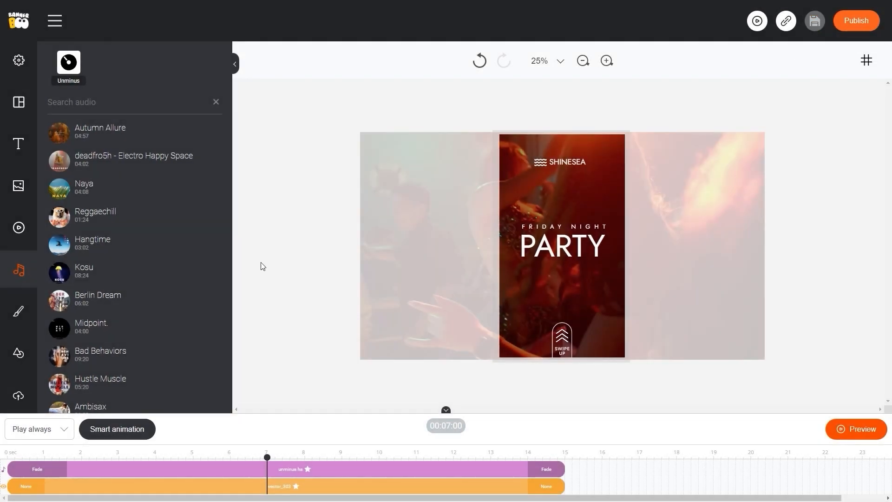
- Convert the banner to MP4 and open its share link page
left_click(855, 21)
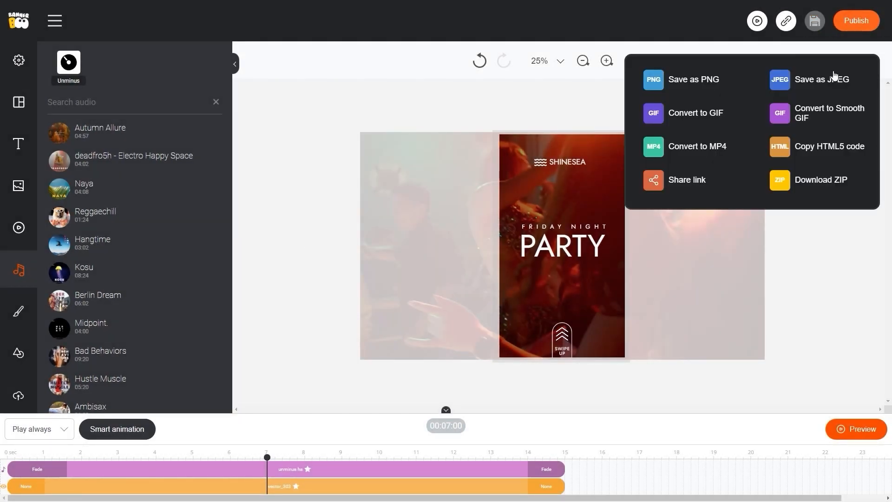
left_click(717, 148)
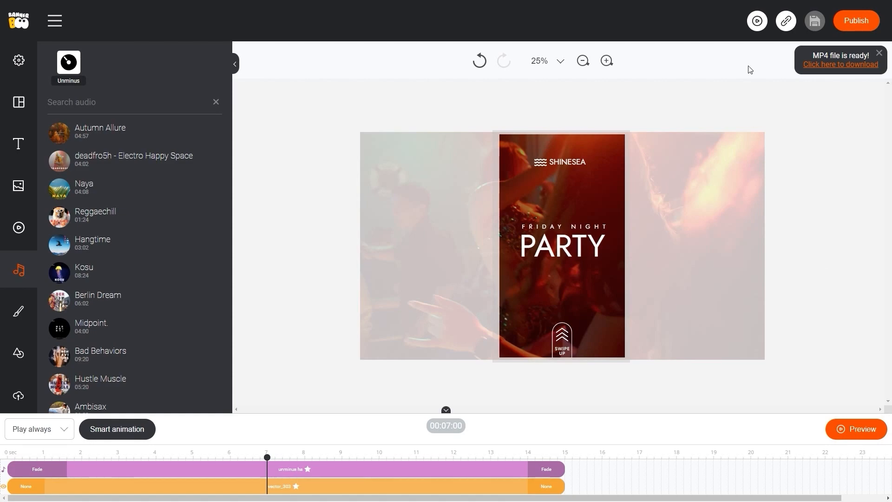
left_click(785, 21)
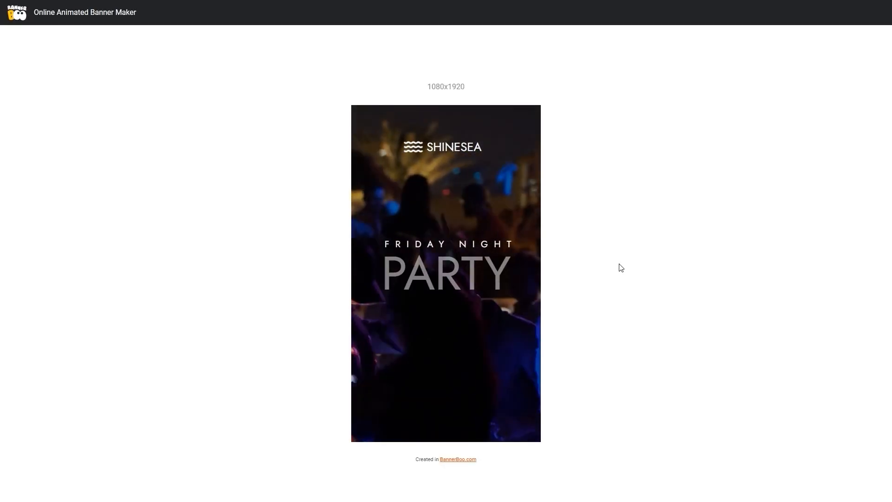